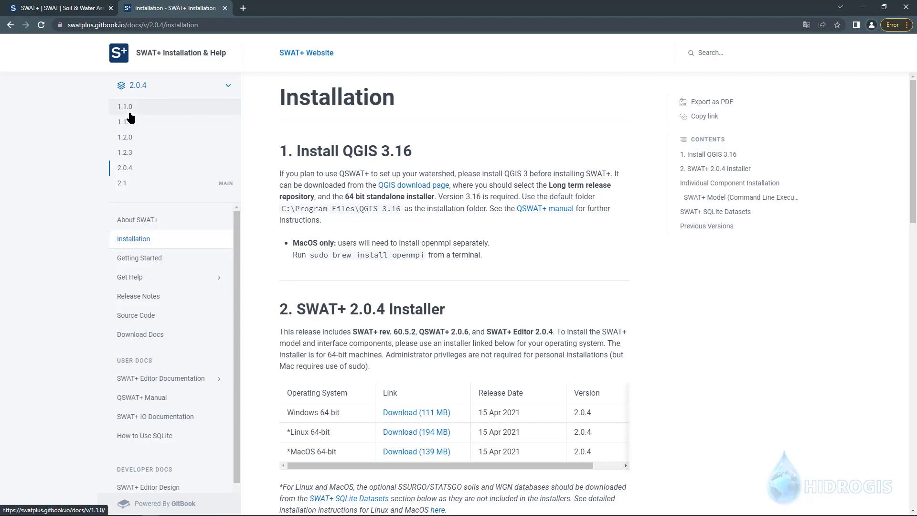
Step: View the Installation page of the version 1.1.0 documentation, and open the Installation page of version 2.1
click(127, 109)
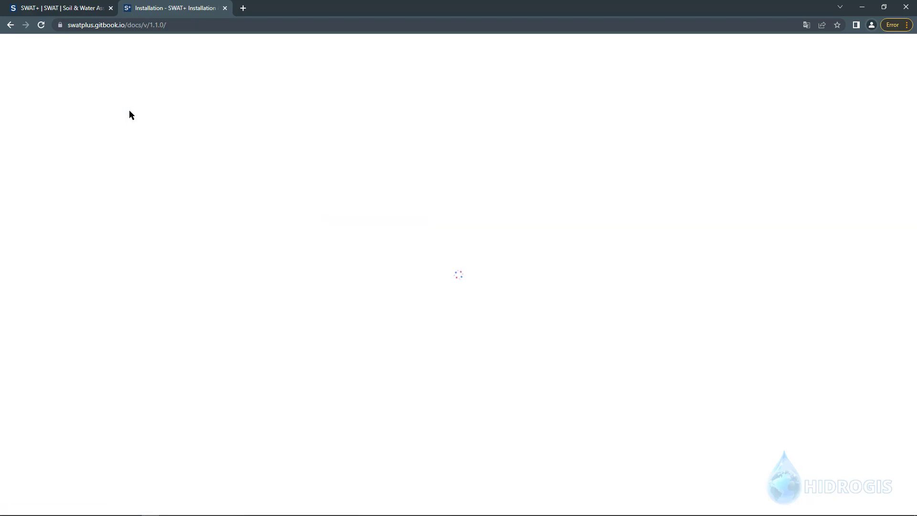
click(119, 135)
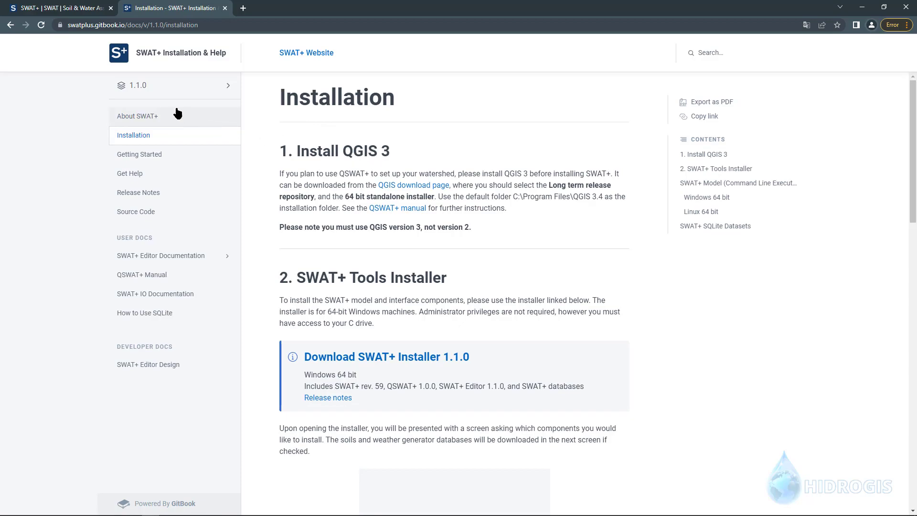
click(148, 91)
click(136, 181)
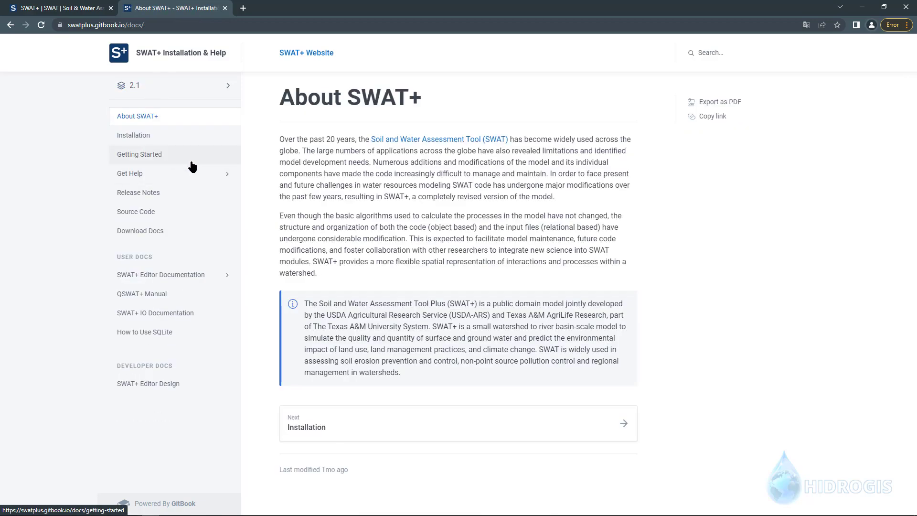
click(161, 139)
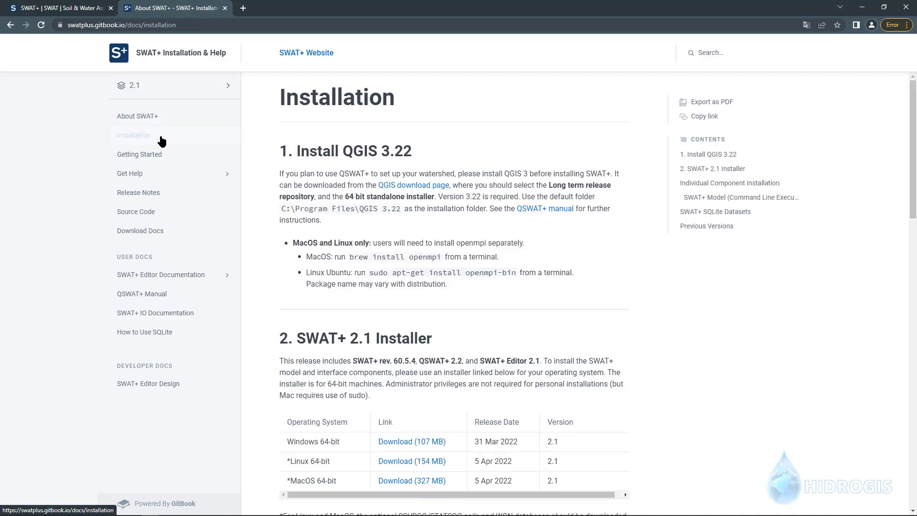
Step: Review the operating systems and release dates of the SWAT+ 2.1 installers and download the Windows 64-bit one
scroll(138, 114, down, 1)
scroll(454, 305, down, 2)
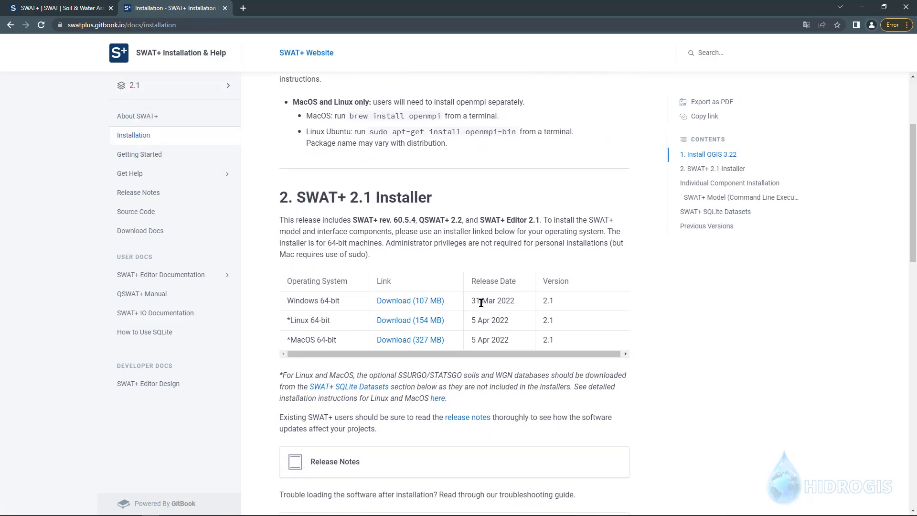
drag(472, 300, 514, 299)
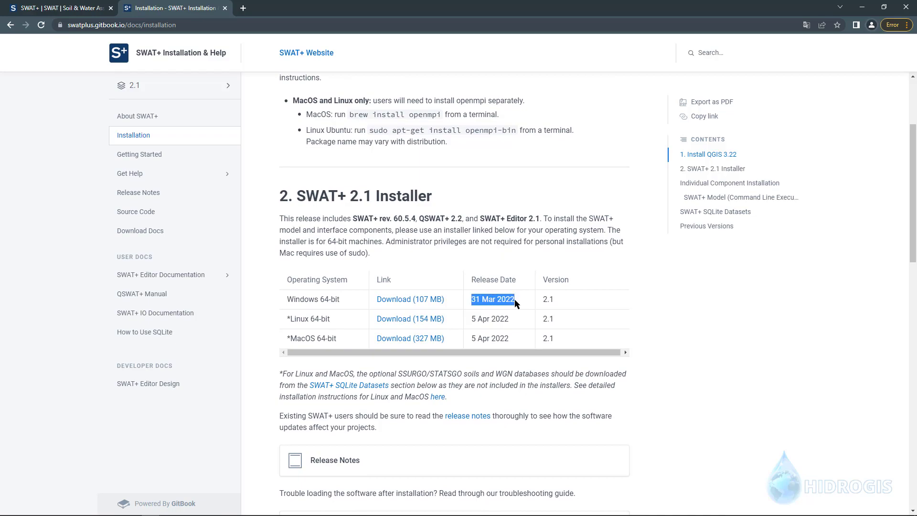
drag(340, 299, 286, 300)
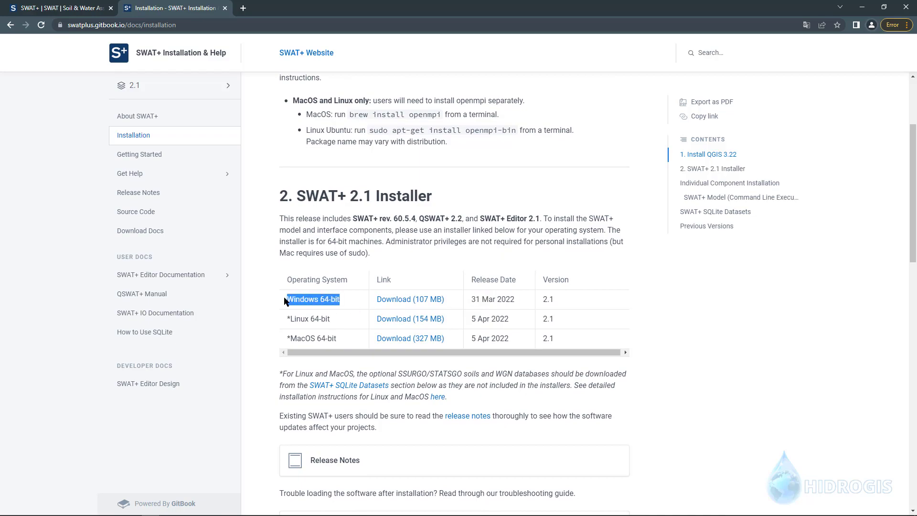
drag(472, 318, 507, 343)
drag(330, 318, 289, 319)
drag(337, 339, 276, 331)
double_click(300, 318)
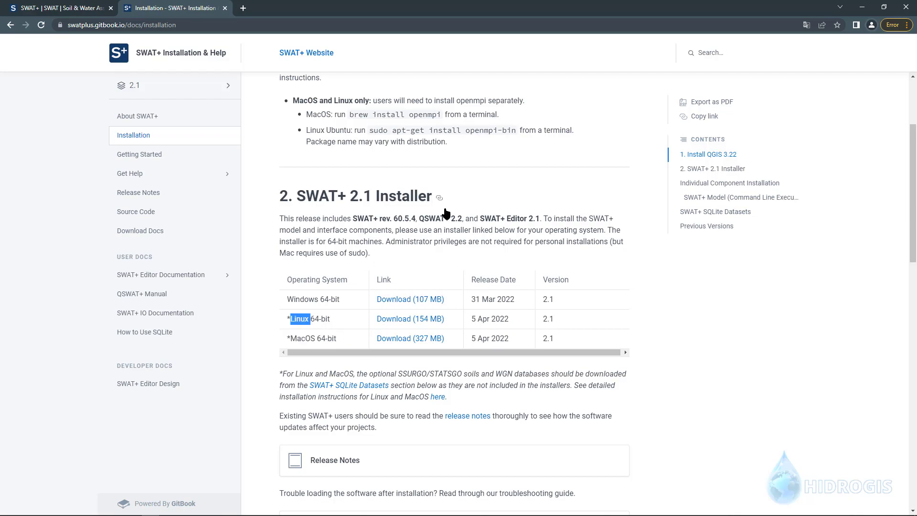
click(402, 305)
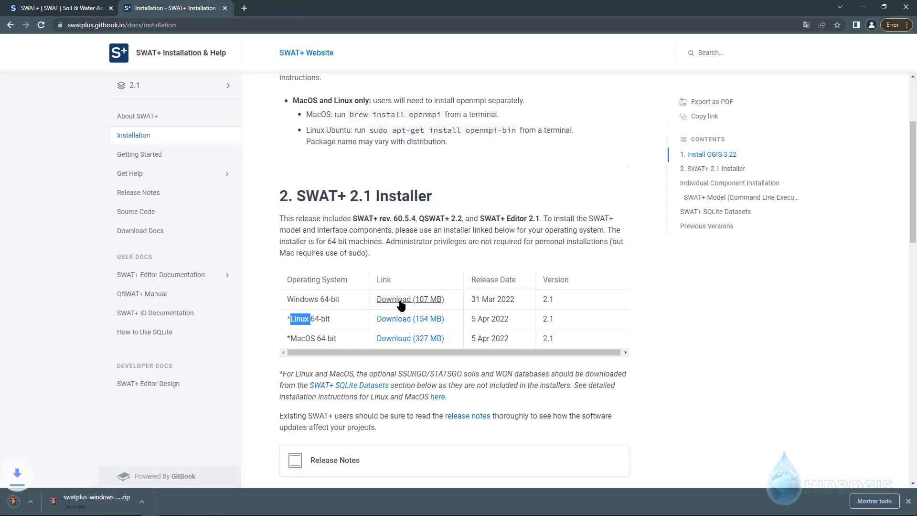
Step: Return to the SWAT+ website, hide the downloads bar and download SWAT+ Toolbox v0.7.6 from Additional Tools
click(78, 10)
scroll(349, 176, down, 1)
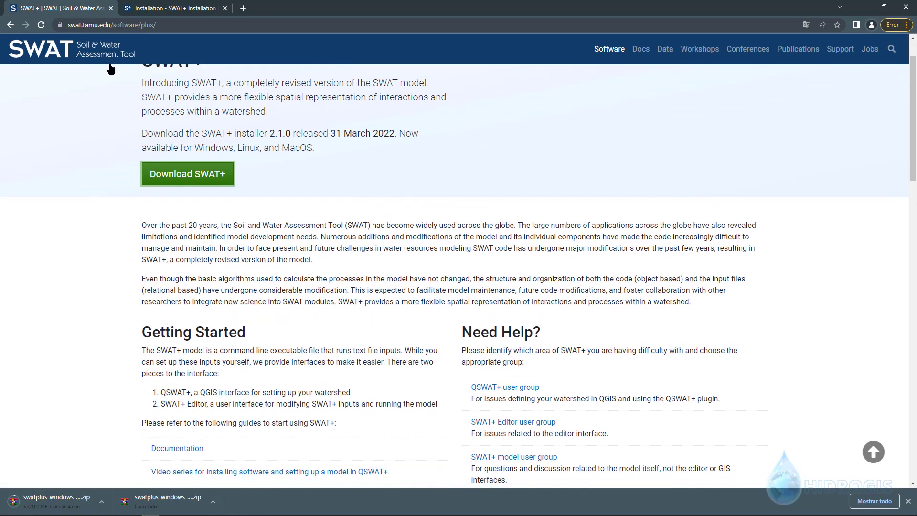
scroll(334, 239, down, 1)
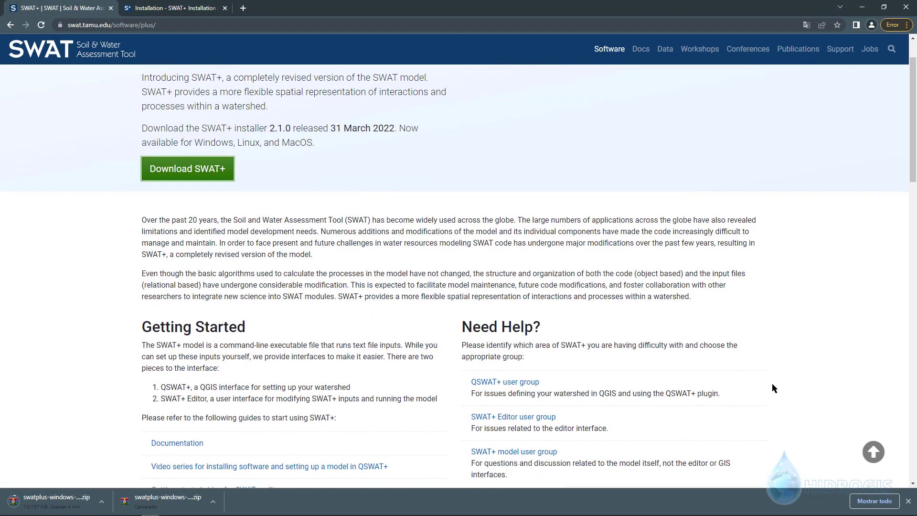
click(908, 502)
scroll(409, 242, down, 6)
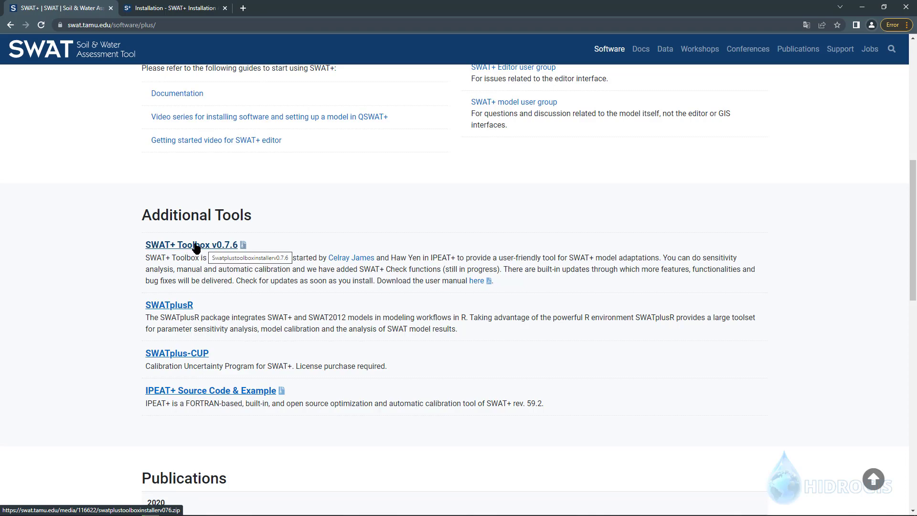
click(196, 249)
scroll(196, 249, down, 1)
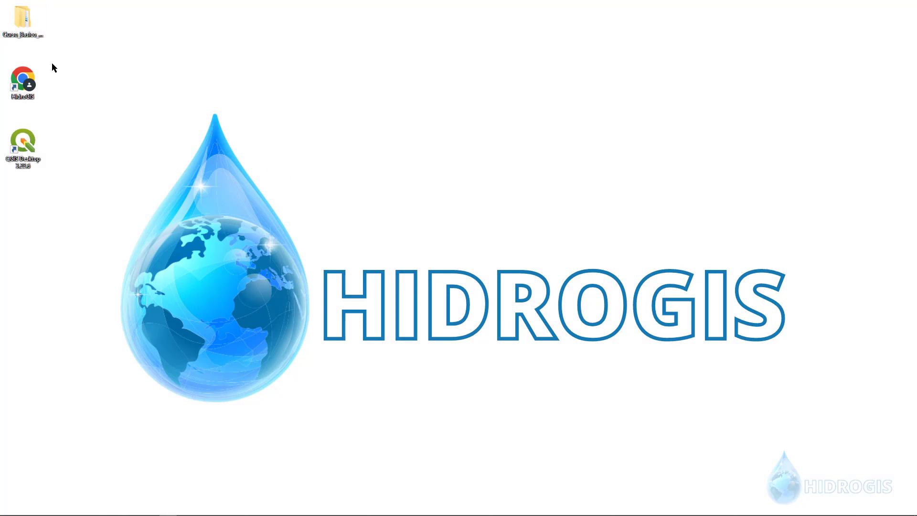
Step: Open the Instalacion folder inside the Curso_Basico_QSWAT folder on the desktop
double_click(22, 34)
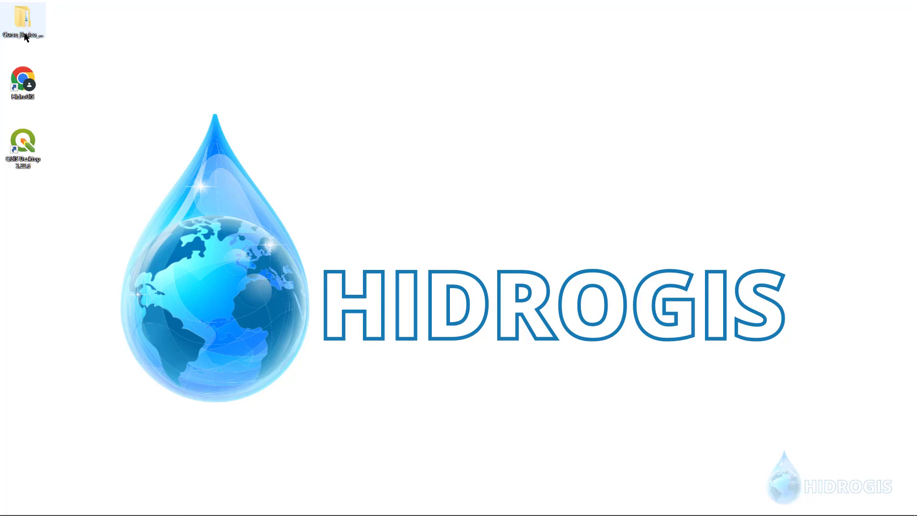
drag(199, 44, 257, 50)
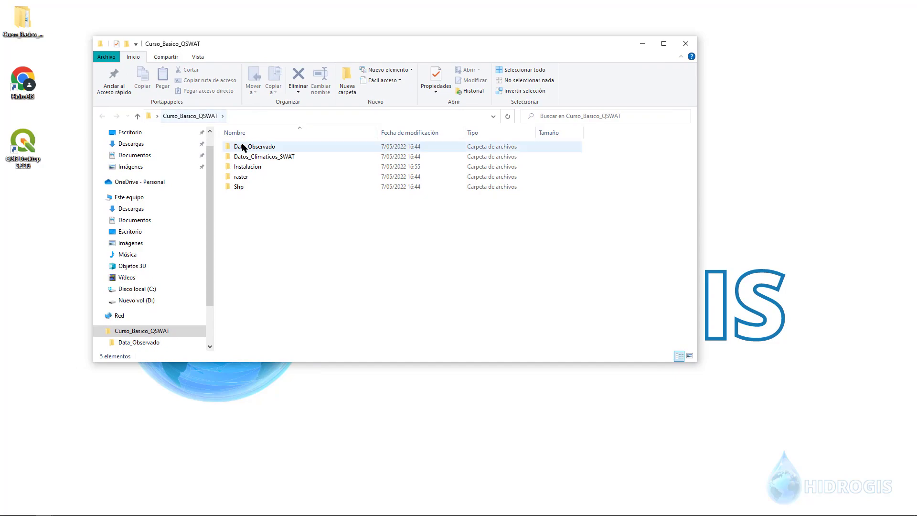
click(251, 171)
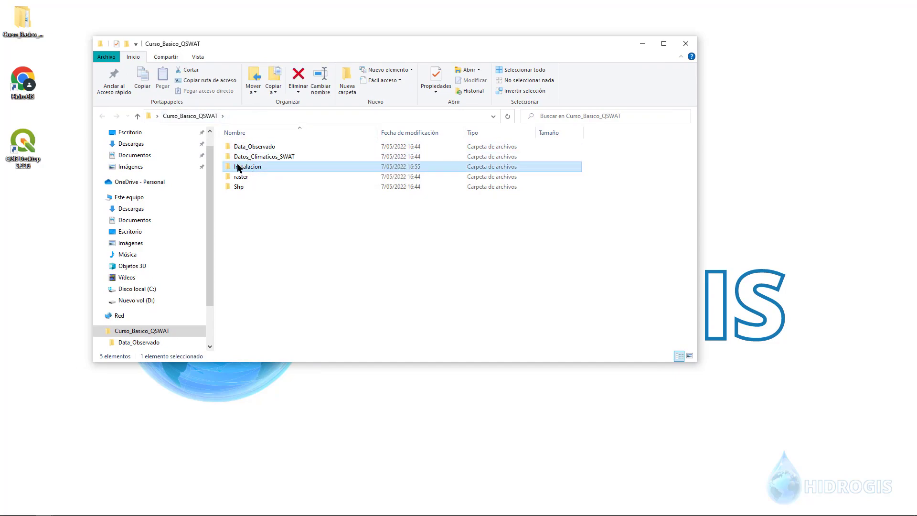
double_click(248, 167)
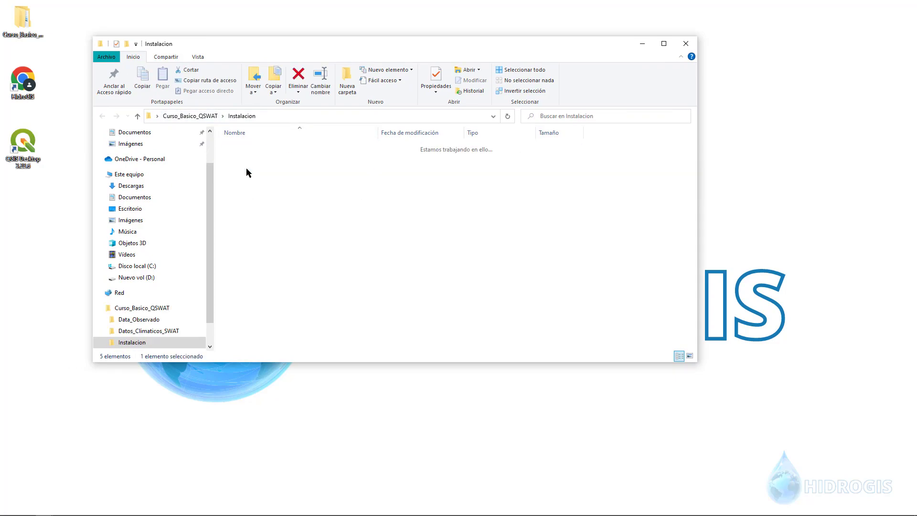
Step: Extract the swatplus-windows-installer-2.1.0 archive into the current folder
click(255, 147)
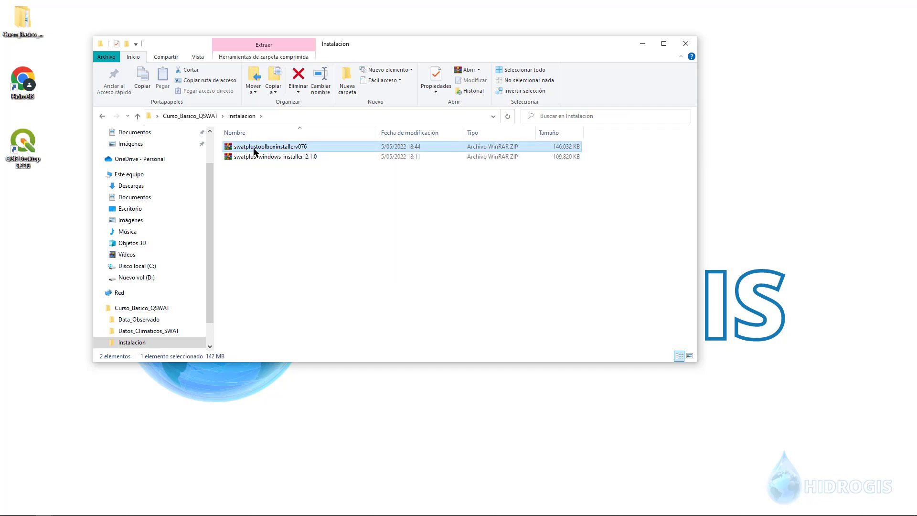
click(262, 158)
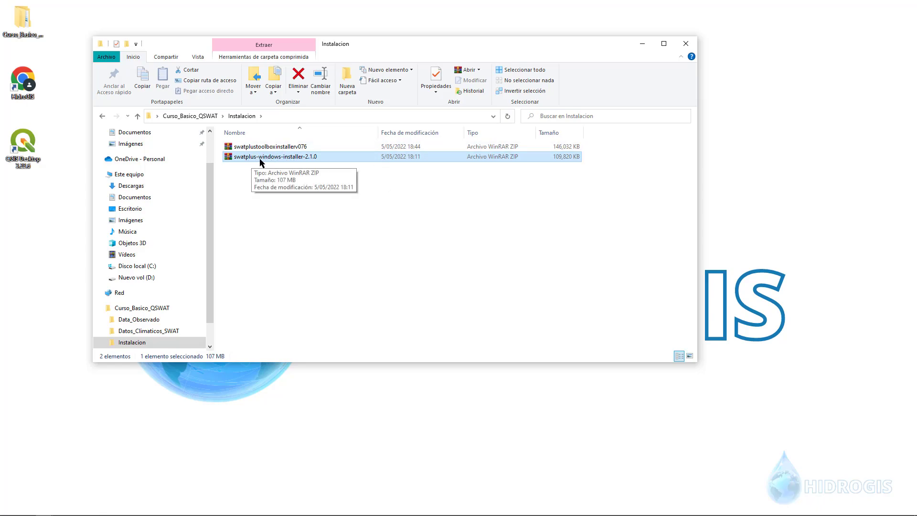
right_click(259, 160)
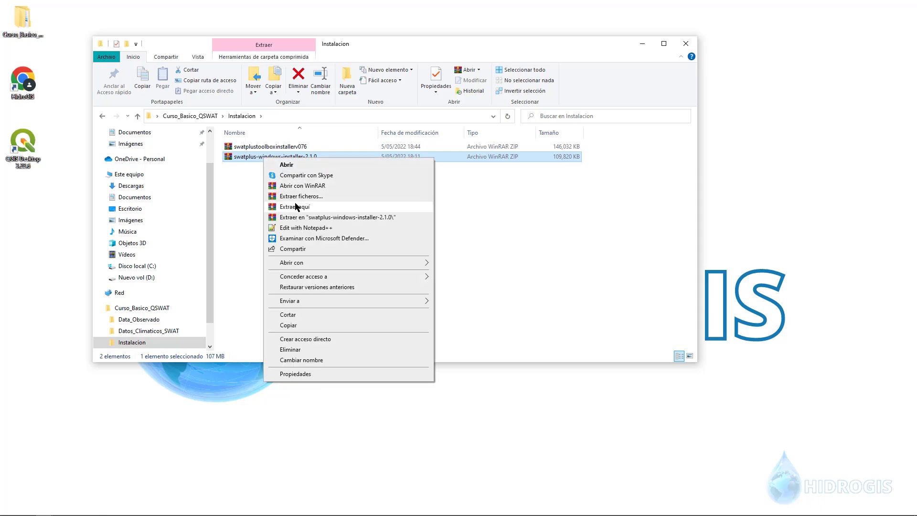
click(296, 206)
Step: Run the extracted swatplustools-installer-2.1.0 application as administrator
click(271, 159)
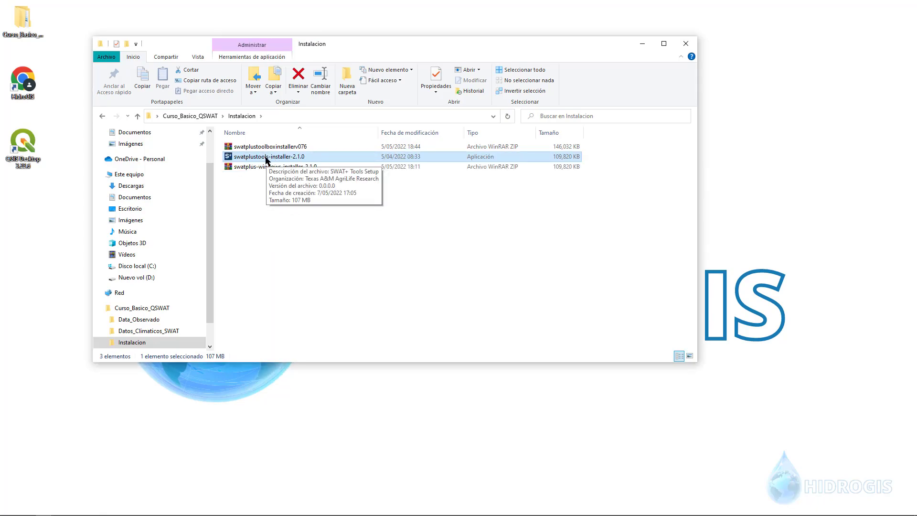
right_click(256, 158)
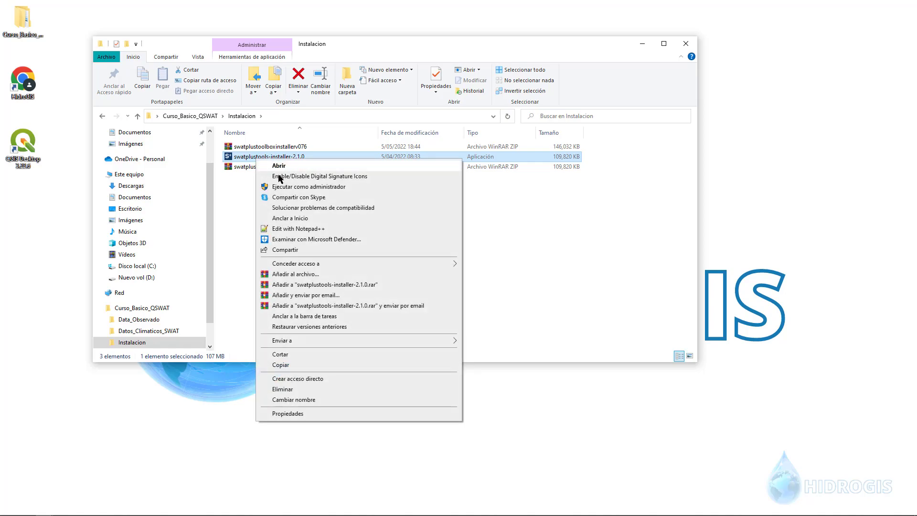
click(287, 187)
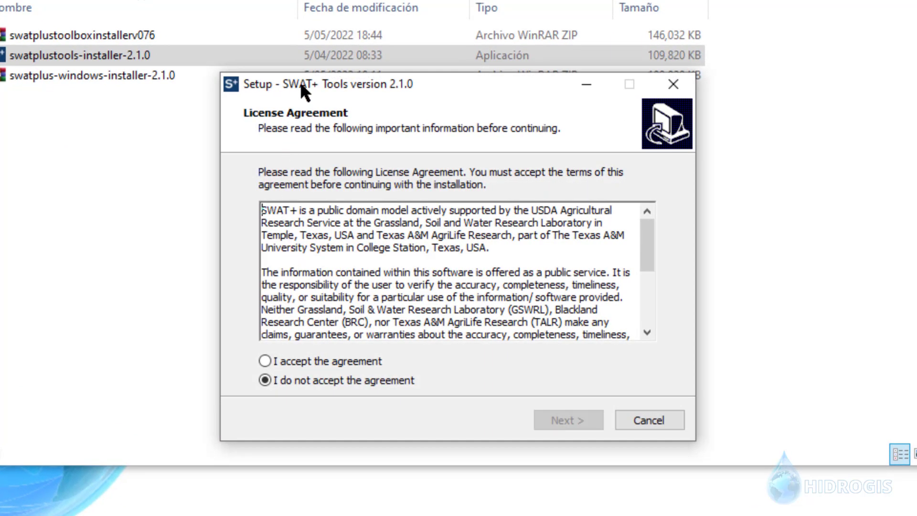
Step: Accept the SWAT+ Tools license agreement and proceed to the destination selection
drag(302, 81, 228, 70)
click(251, 347)
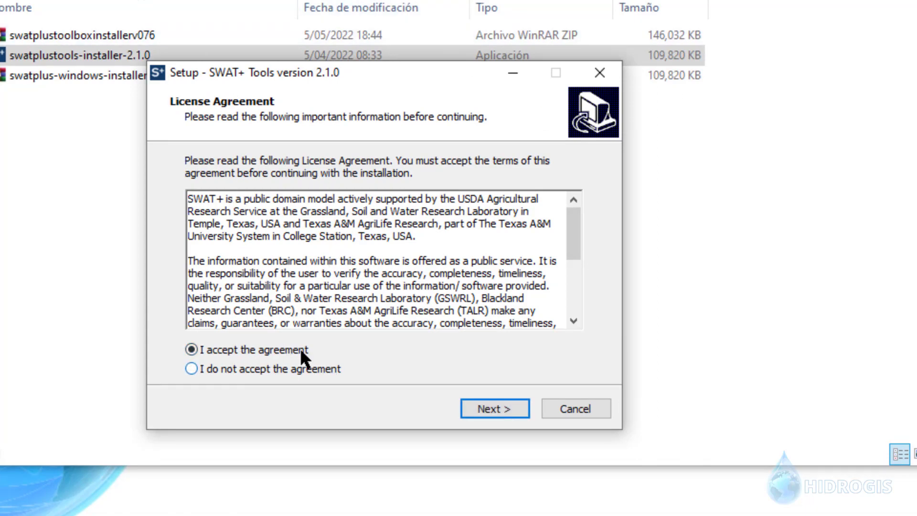
click(508, 414)
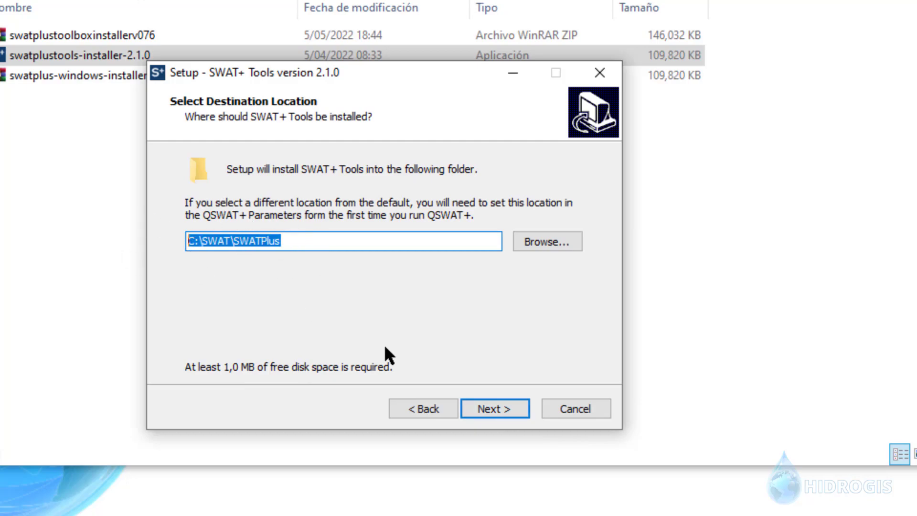
Step: Keep C:\SWAT\SWATPlus as the installation destination and agree to create the folder
click(495, 407)
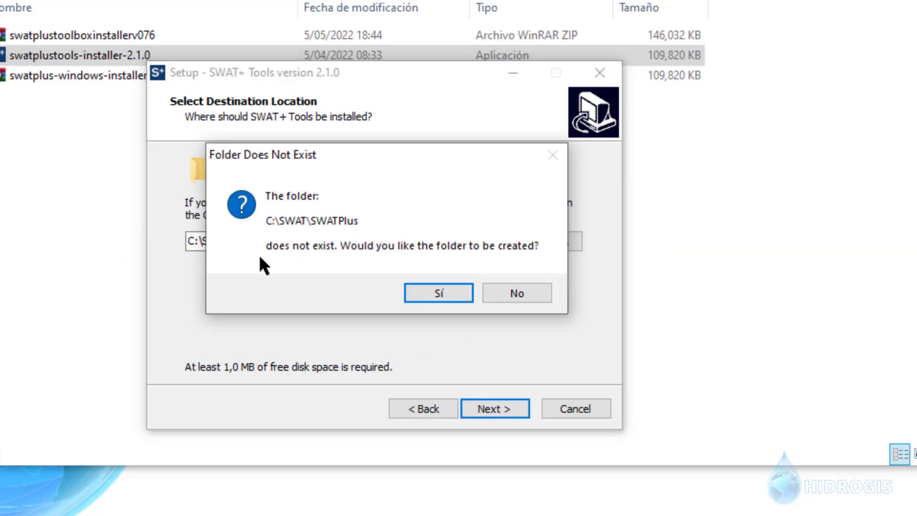
drag(315, 162, 364, 176)
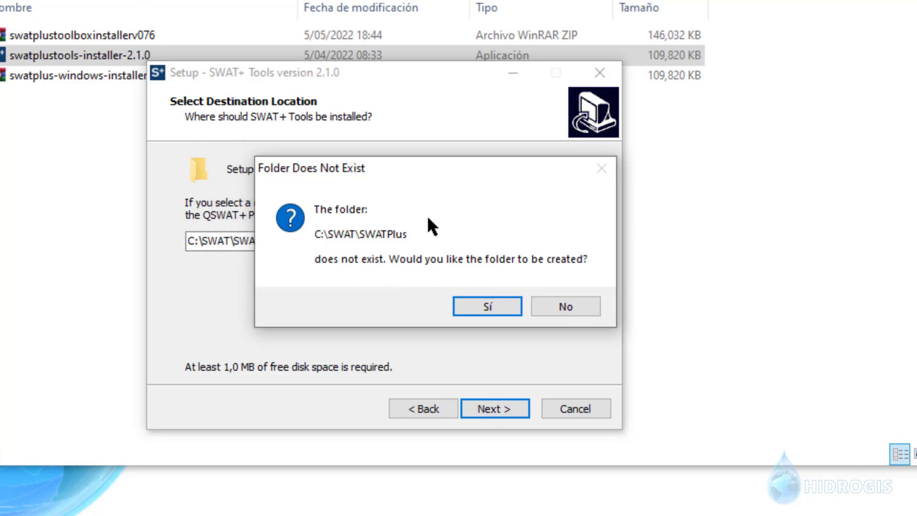
click(494, 307)
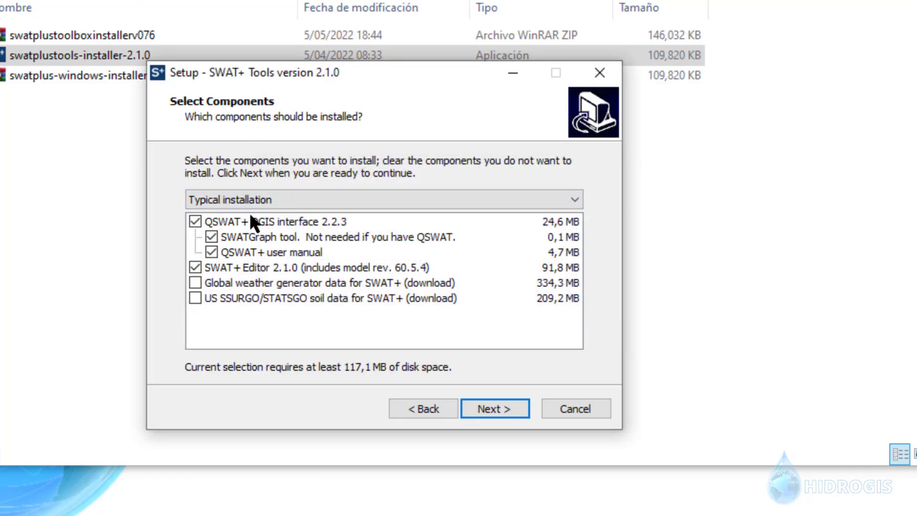
Step: Add the global weather generator data and the US SSURGO/STATSGO soil data to the components and continue
click(196, 281)
click(194, 298)
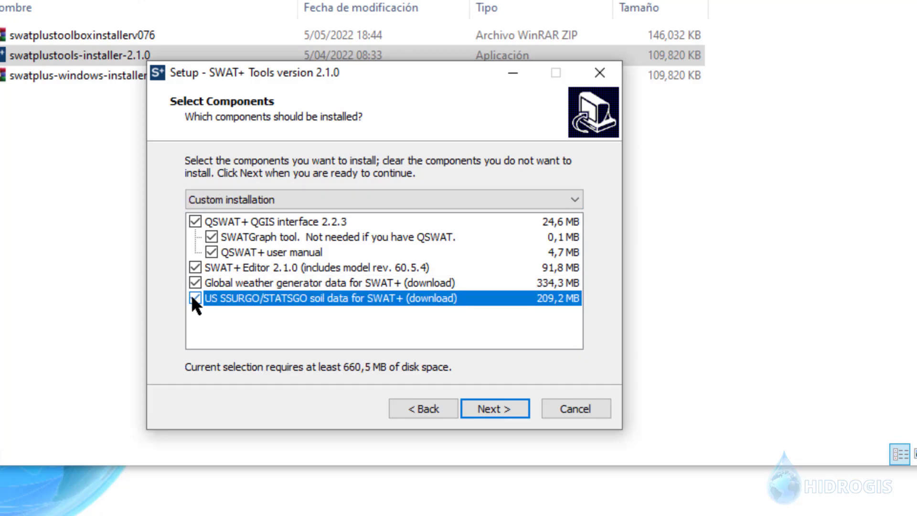
click(271, 286)
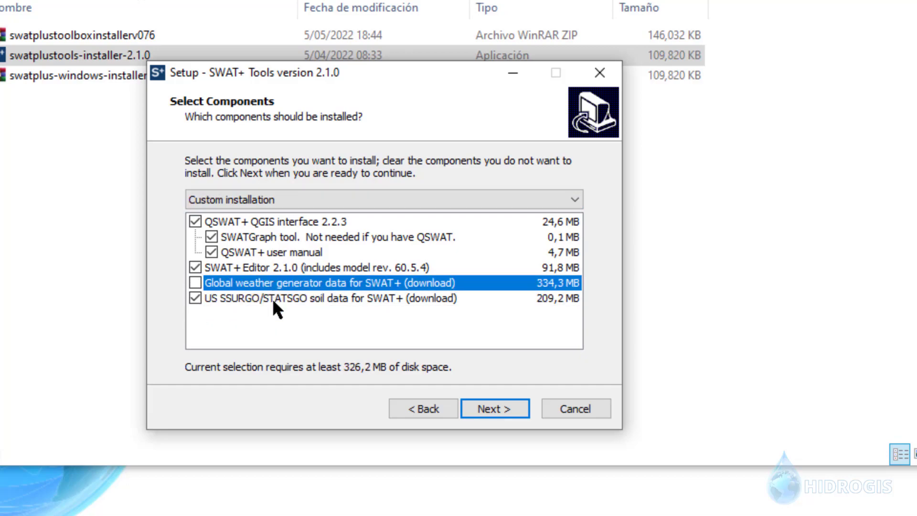
click(272, 298)
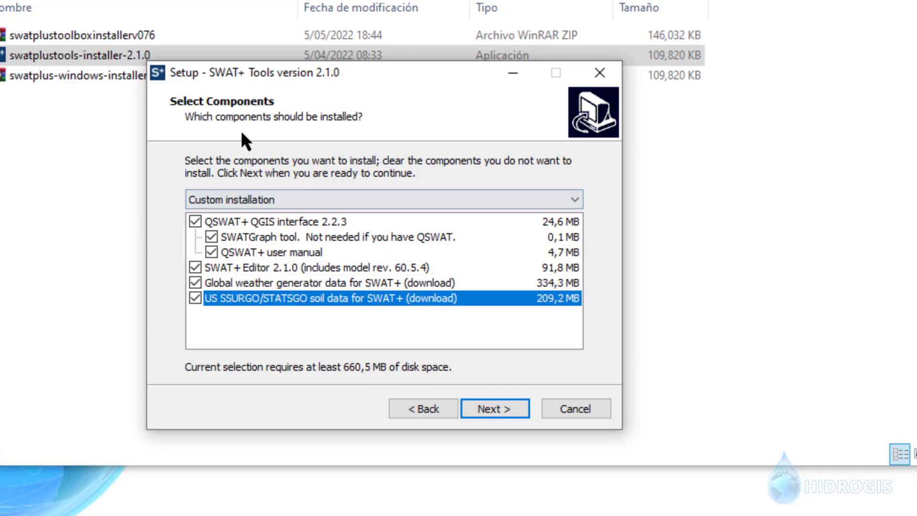
click(481, 404)
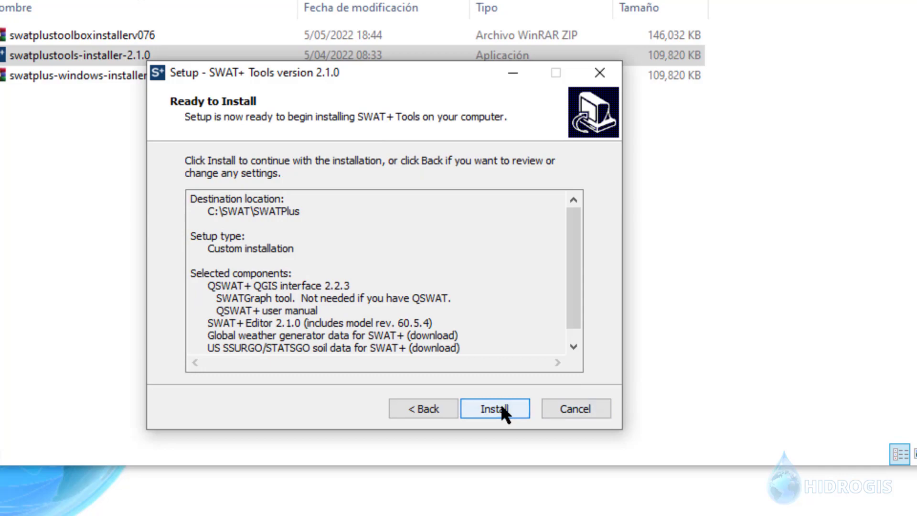
Step: Start the SWAT+ Tools installation with download details shown, and install the QSWATPlus3_9 component for the current user only
click(501, 406)
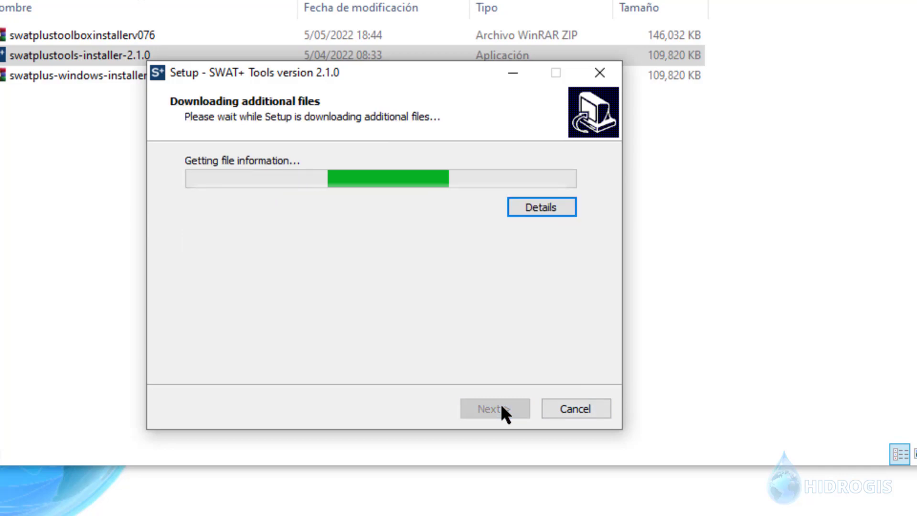
click(552, 207)
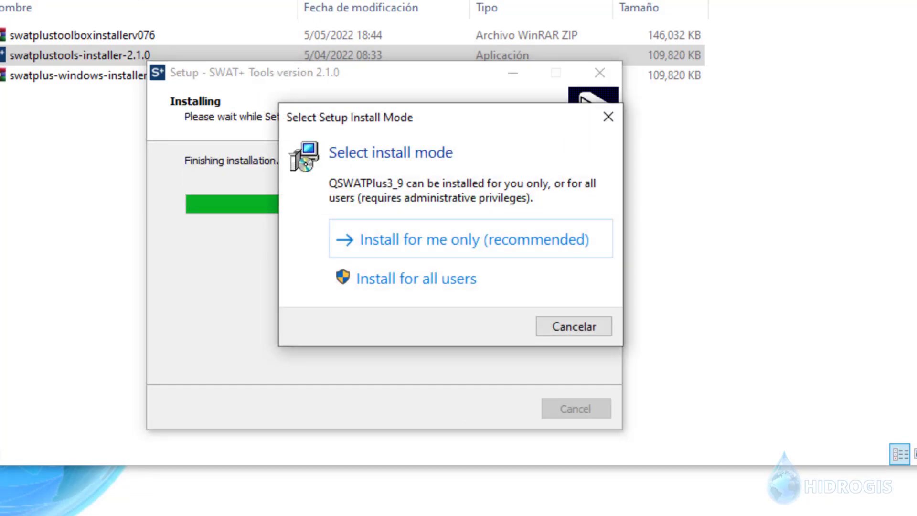
drag(413, 128, 357, 121)
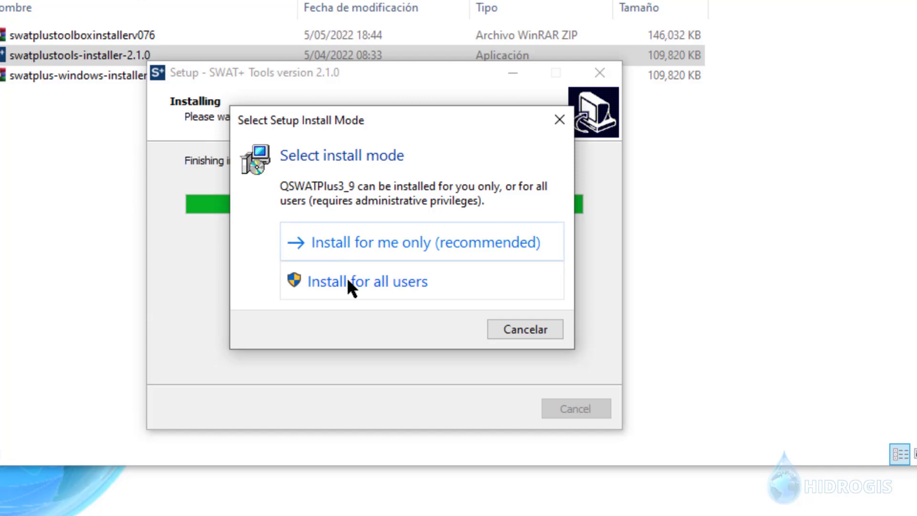
click(353, 252)
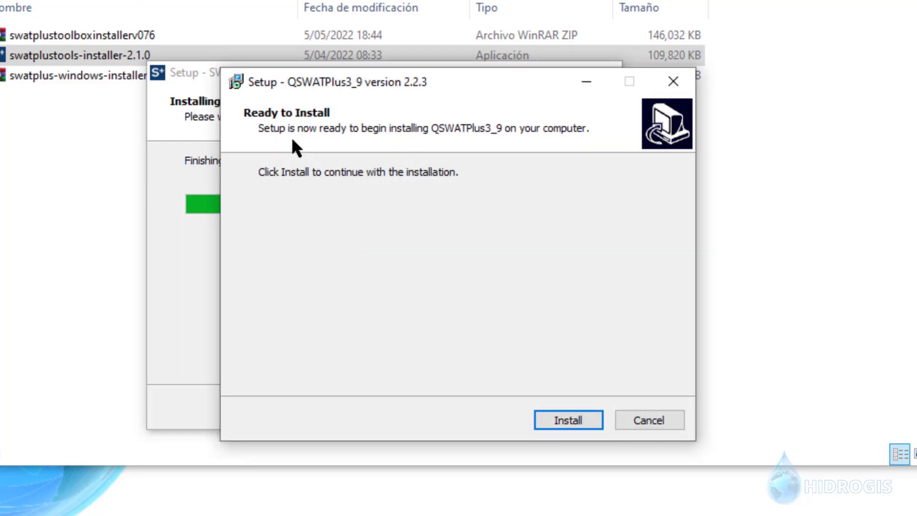
click(568, 418)
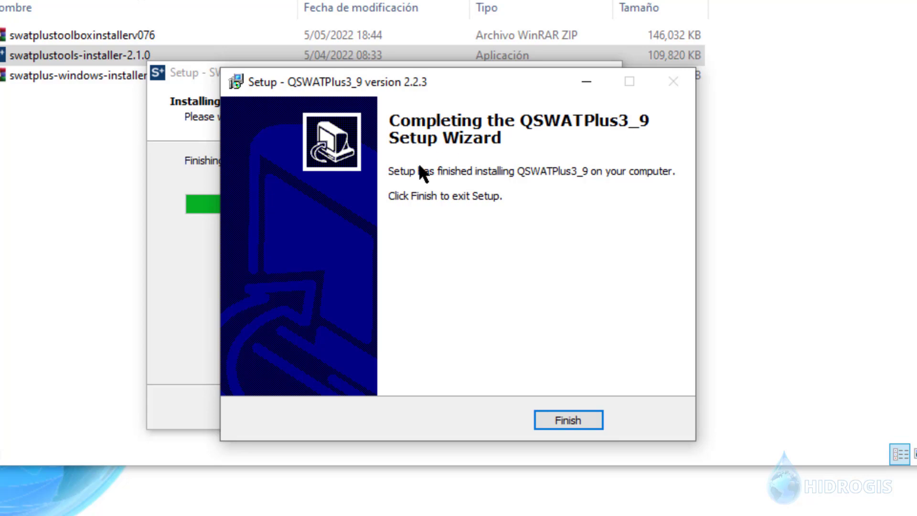
click(570, 416)
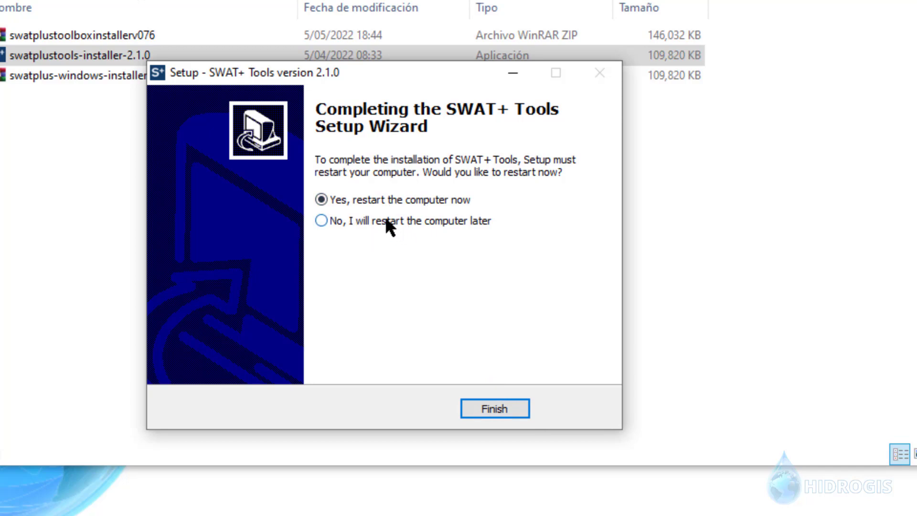
Step: Finish the SWAT+ Tools setup, choosing to restart the computer later
click(368, 222)
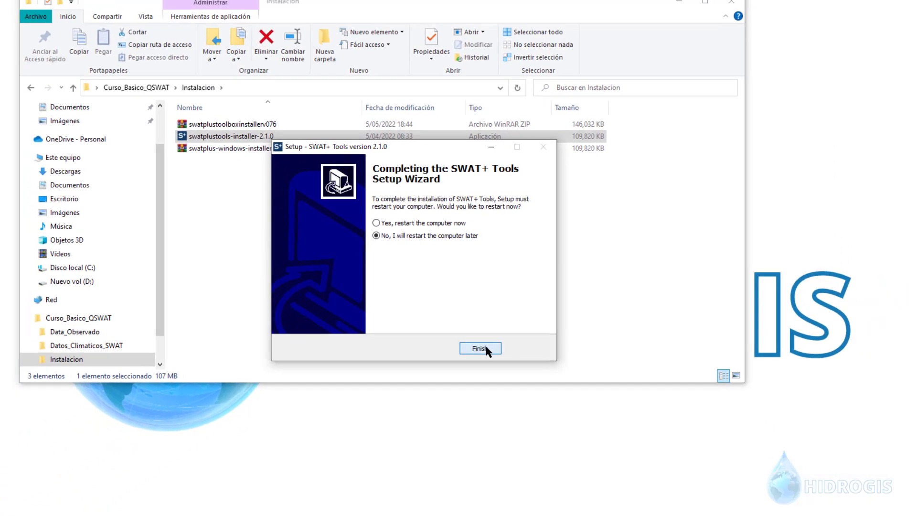
click(499, 409)
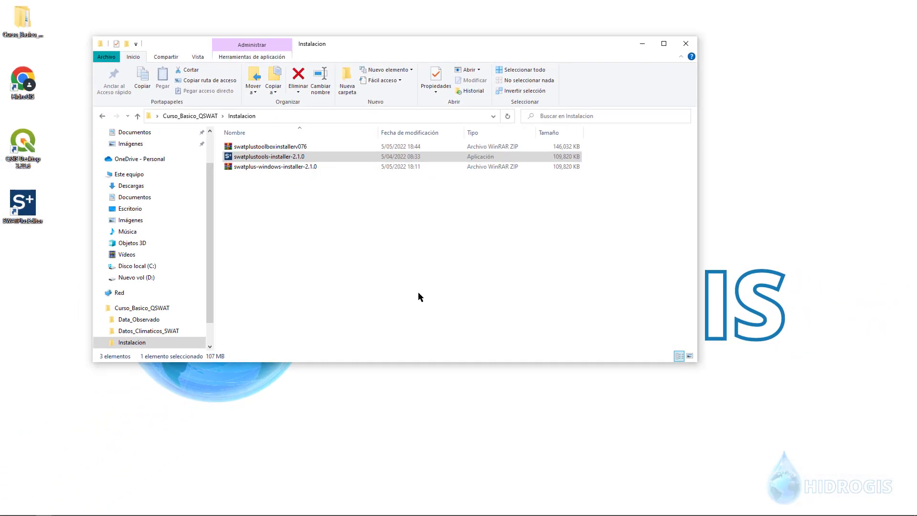
double_click(29, 216)
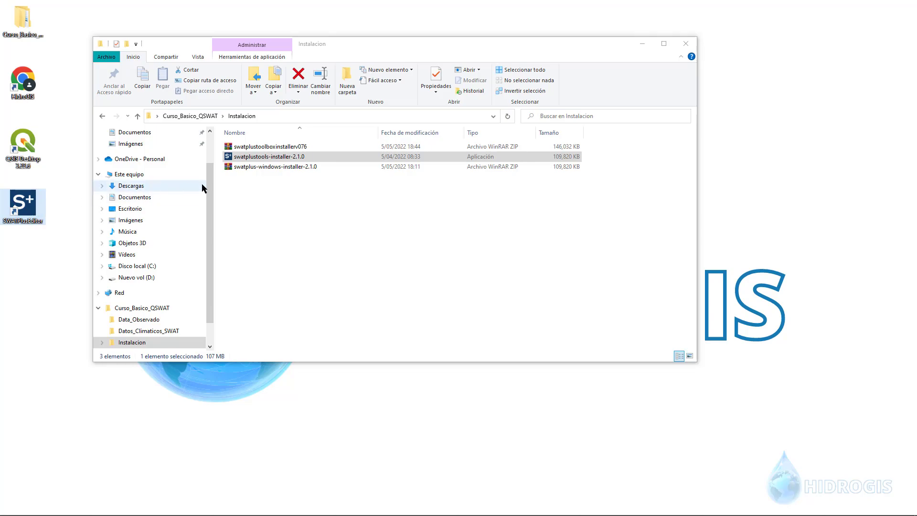
Step: Extract the swatplustoolboxinstallerv076 archive into the current folder and launch the extracted SWATPlusToolboxInstallerv0.7.6 package
right_click(257, 151)
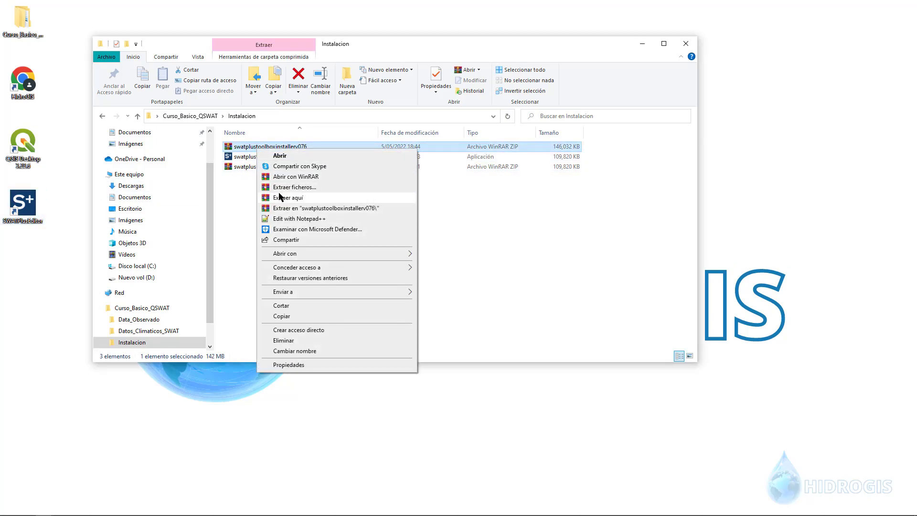
click(280, 197)
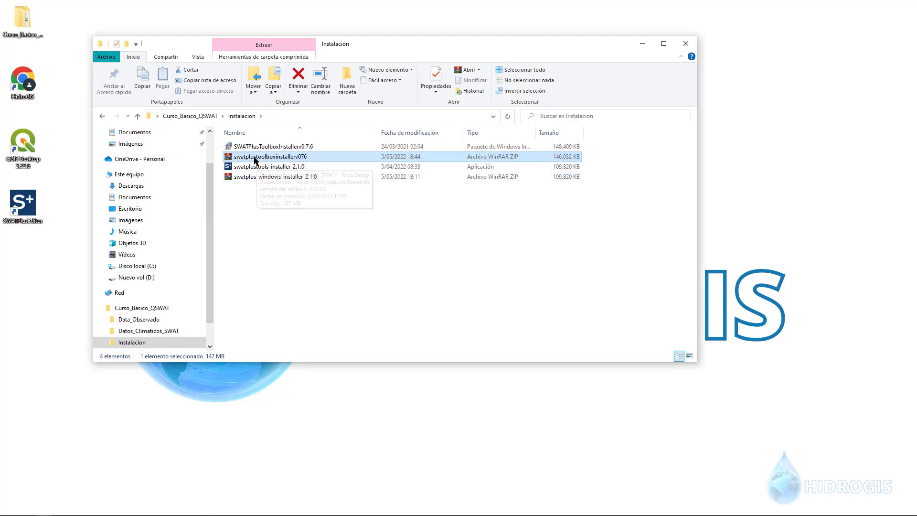
click(257, 147)
right_click(257, 147)
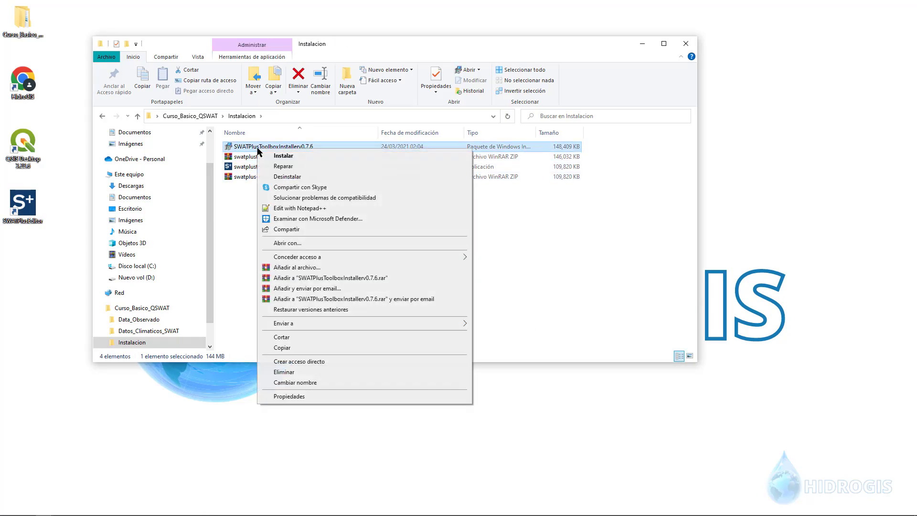
click(282, 156)
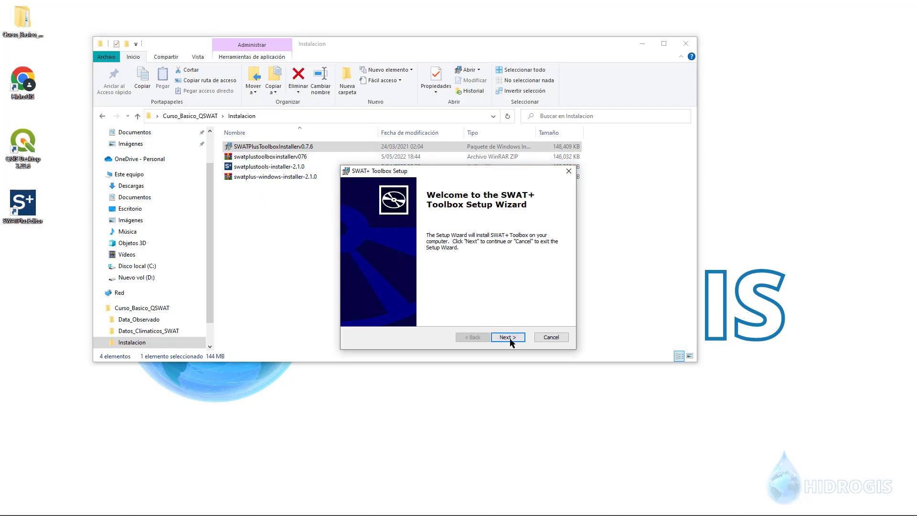
Step: Complete the SWAT+ Toolbox setup wizard with its default settings and close the Instalacion folder
click(509, 337)
click(508, 338)
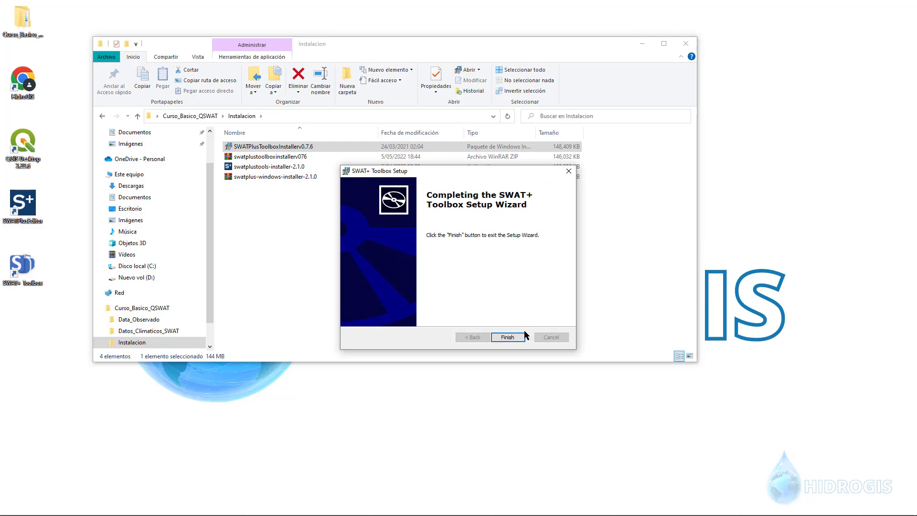
click(507, 337)
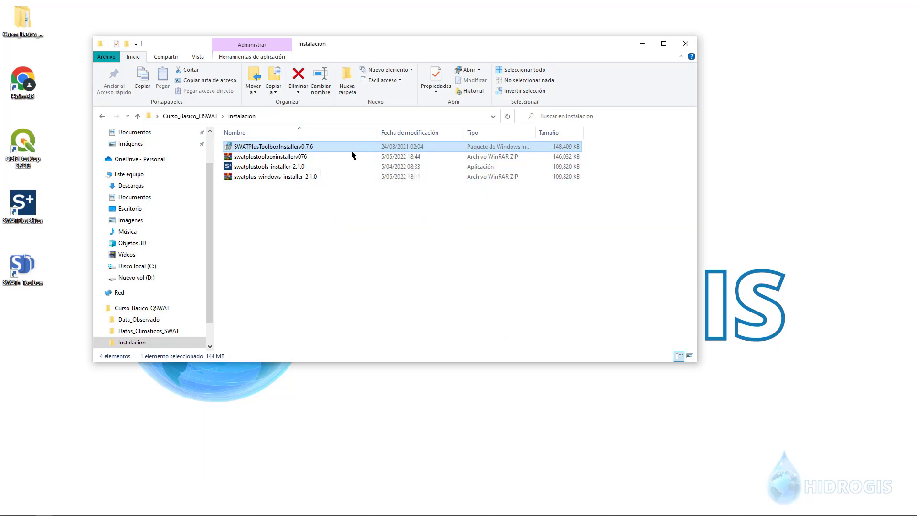
click(266, 168)
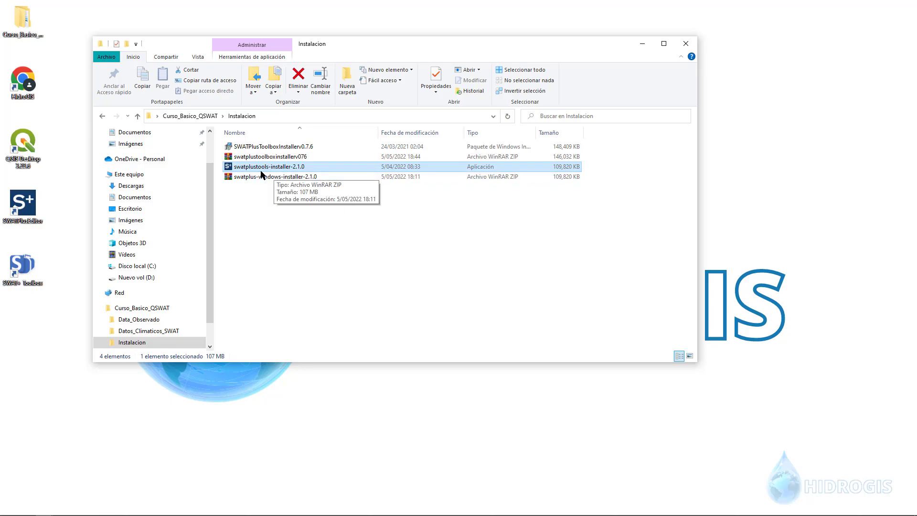
click(686, 43)
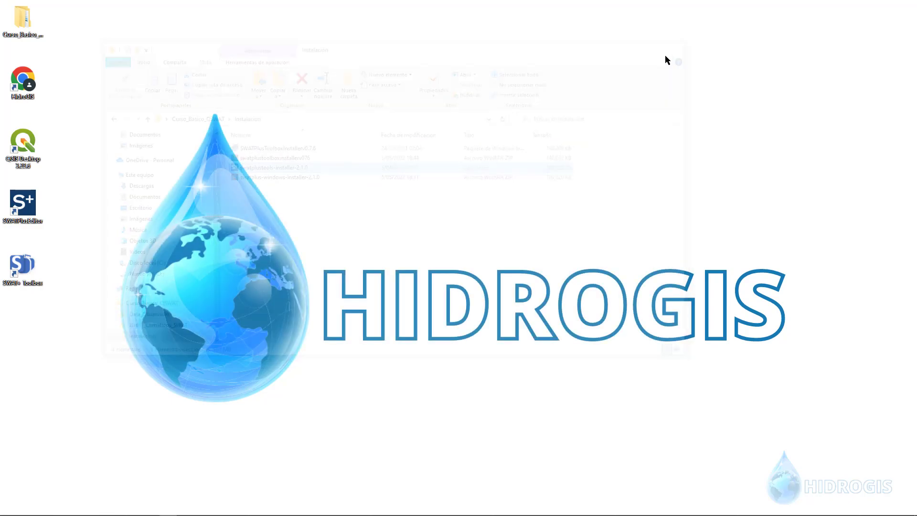
Step: Launch QGIS Desktop and create a new empty project
click(28, 144)
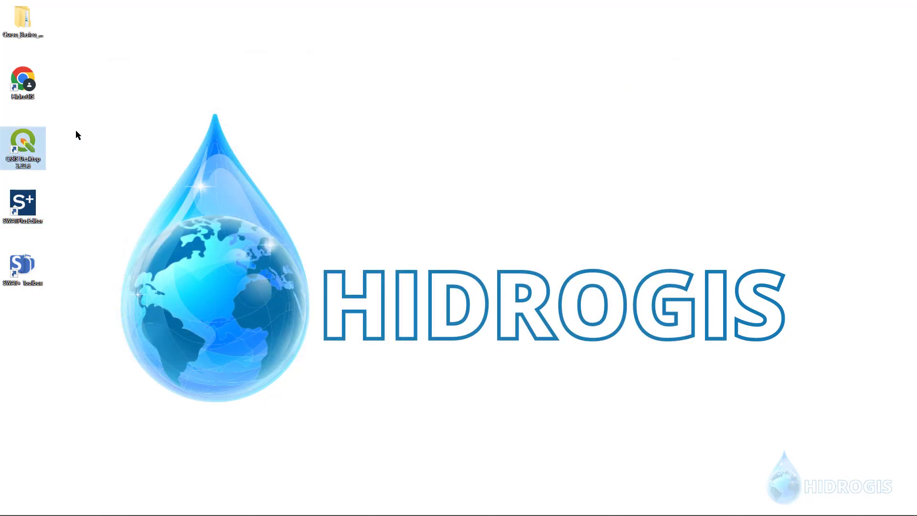
double_click(31, 154)
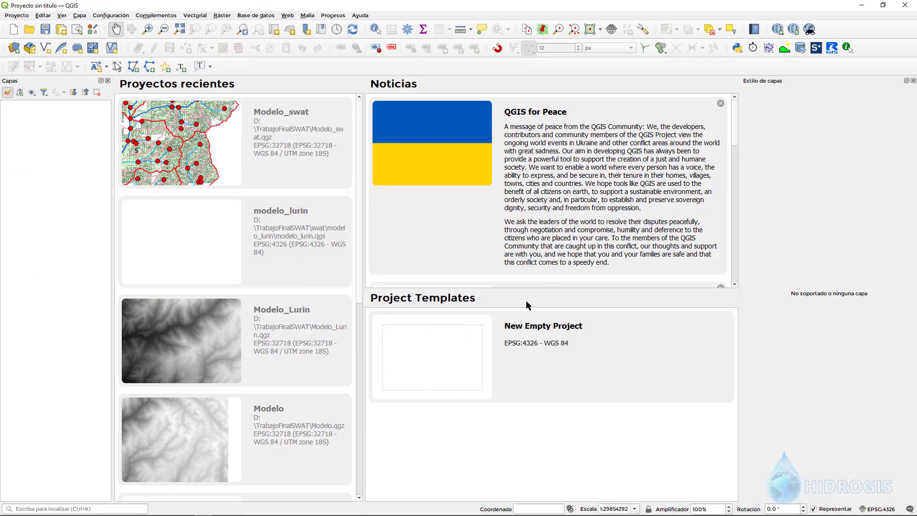
double_click(544, 350)
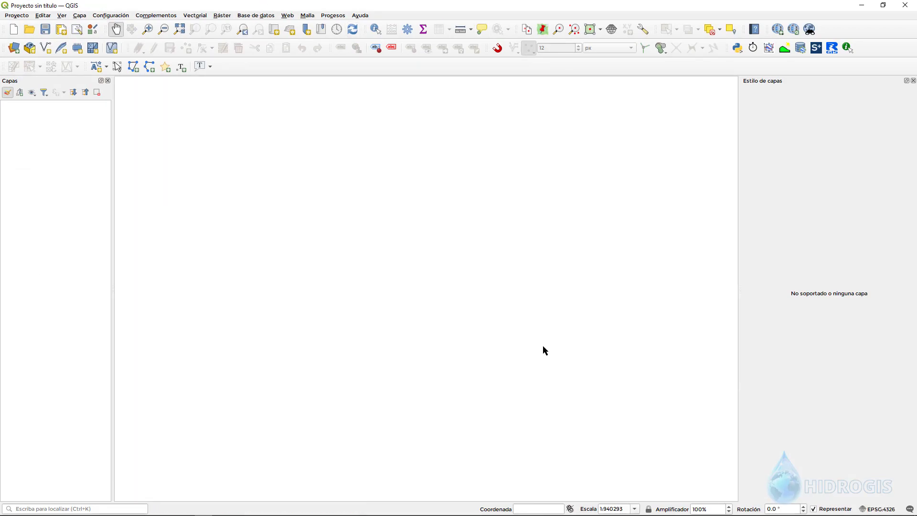
Step: Search all QGIS plugins for "qs", view the details of QSWATPlus3_9, and close the plugin manager
click(169, 15)
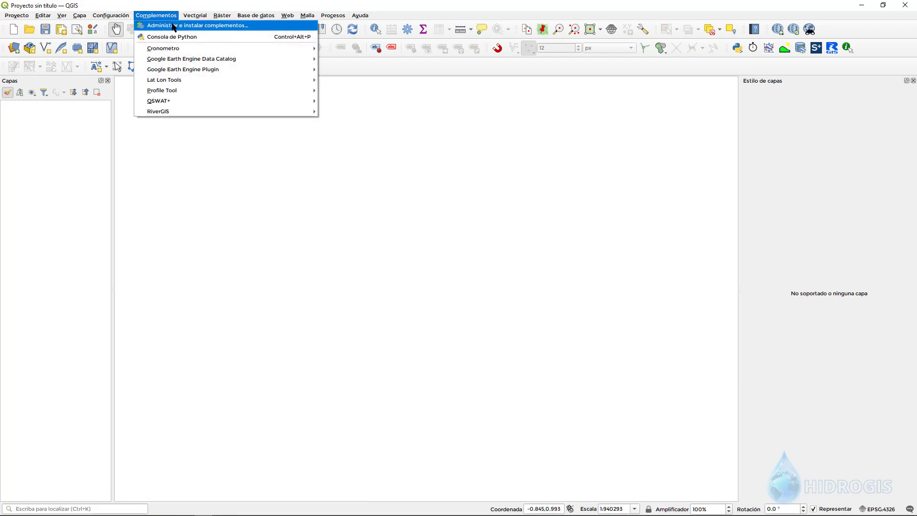
click(174, 25)
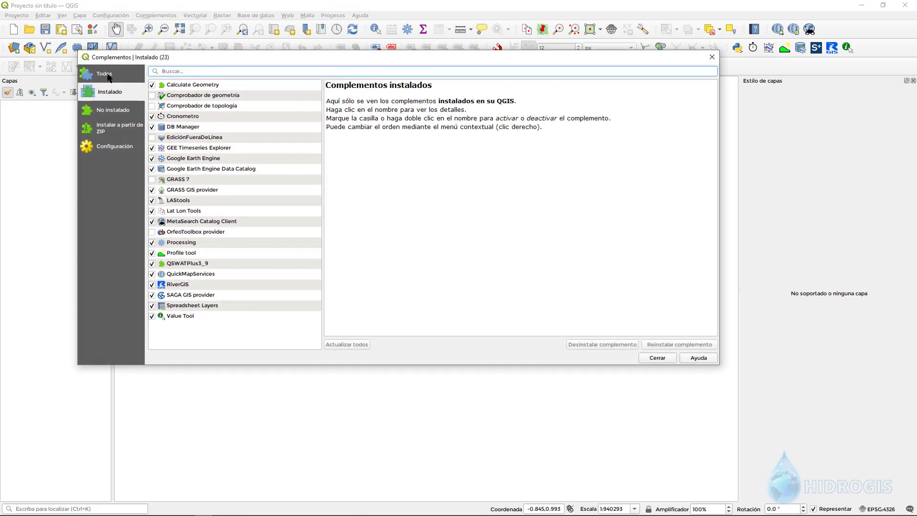
click(108, 75)
click(166, 71)
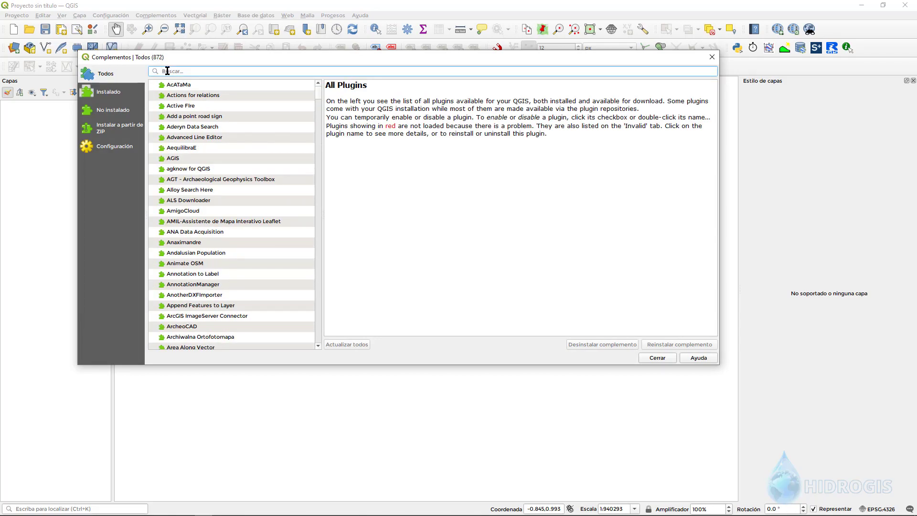
text(qs)
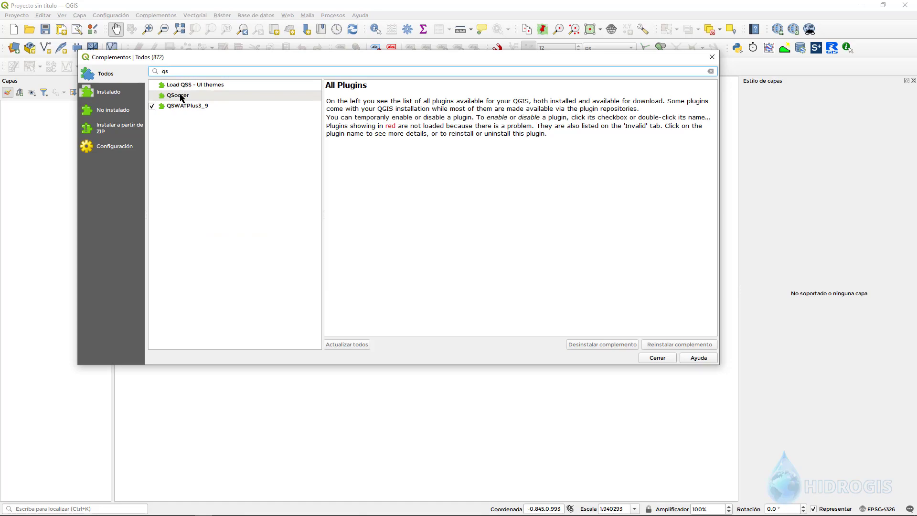
click(183, 107)
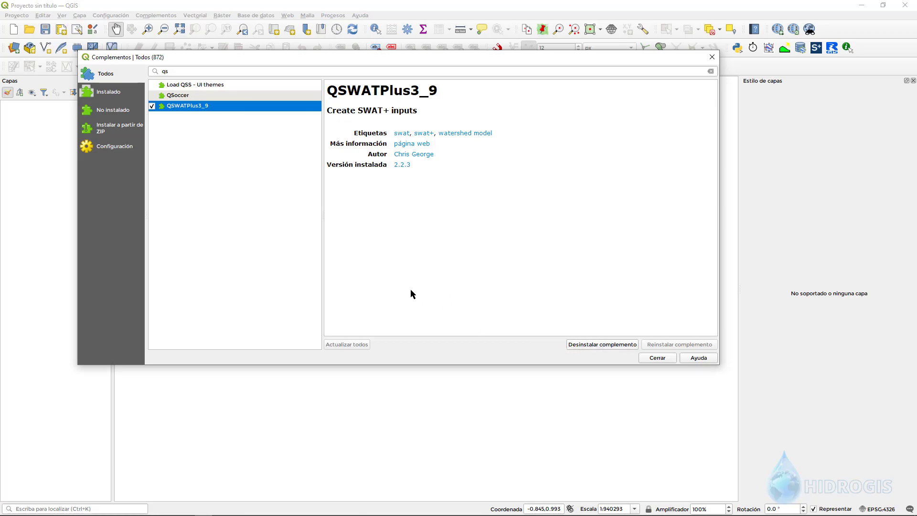
click(711, 57)
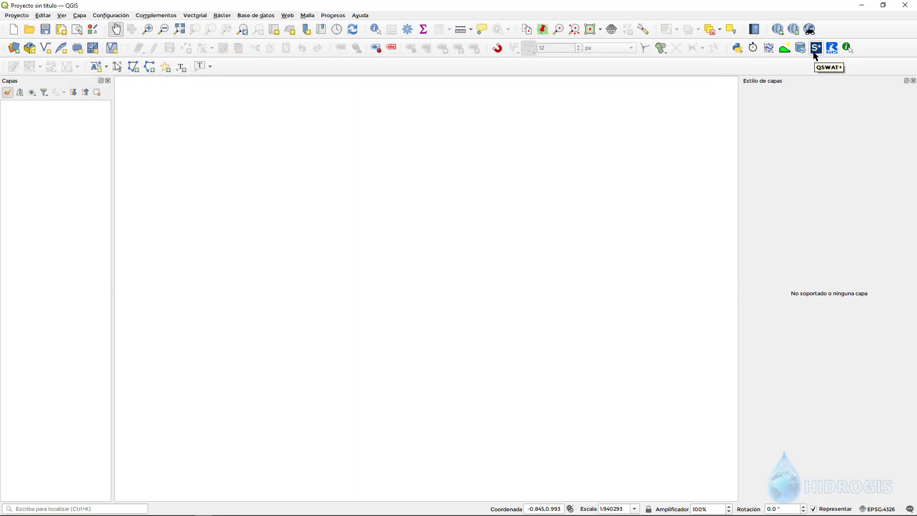
Step: Open the QSWAT+ plugin to view its project selection window over the map canvas, and close it
click(177, 16)
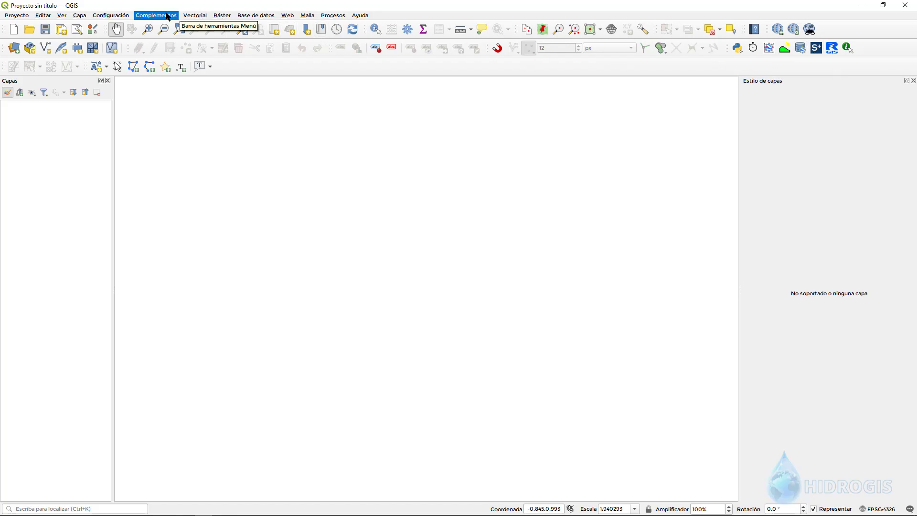
mouse_move(215, 102)
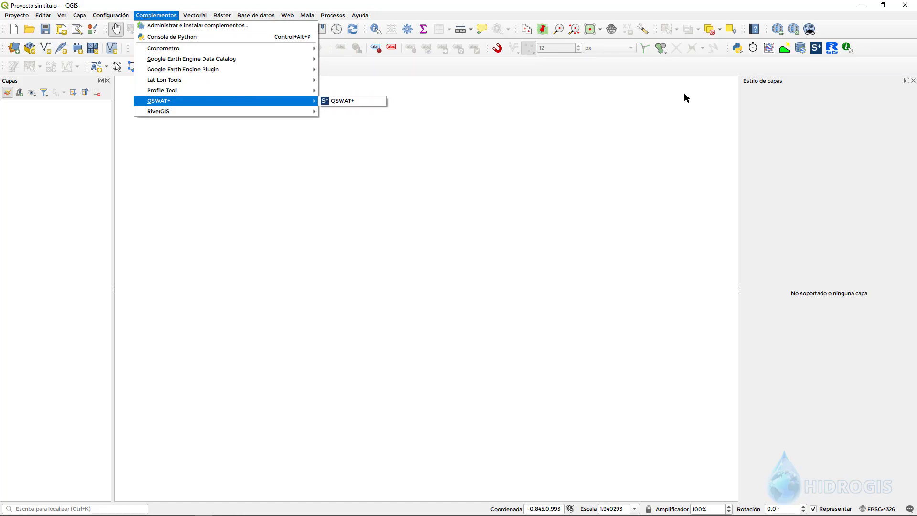
mouse_move(273, 102)
click(345, 102)
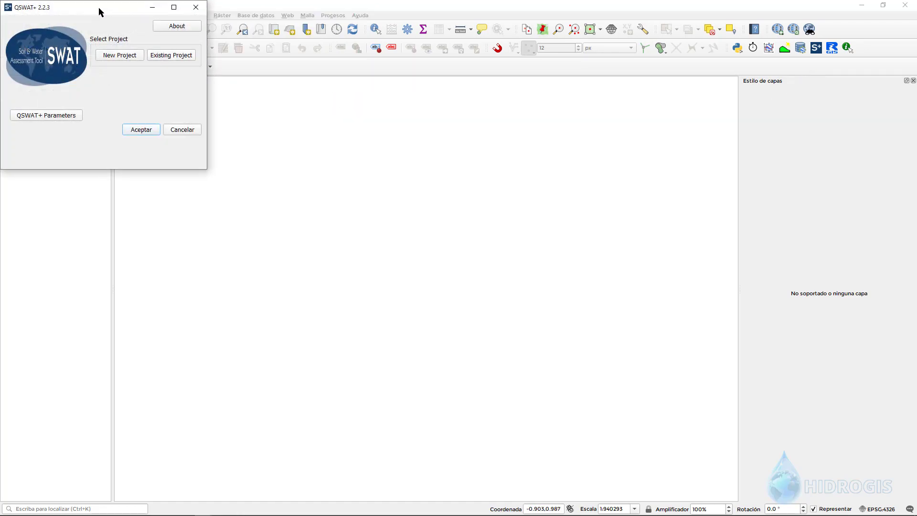
drag(101, 12, 309, 109)
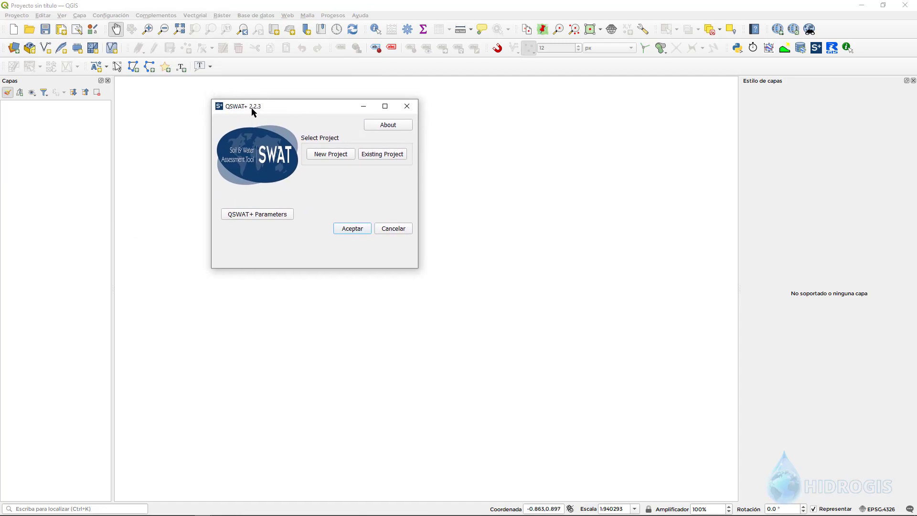
drag(234, 108, 165, 99)
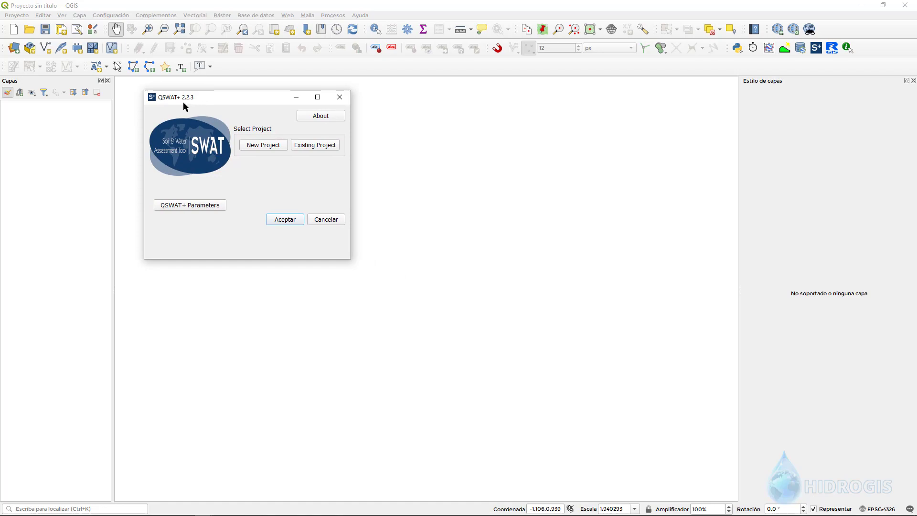
click(339, 97)
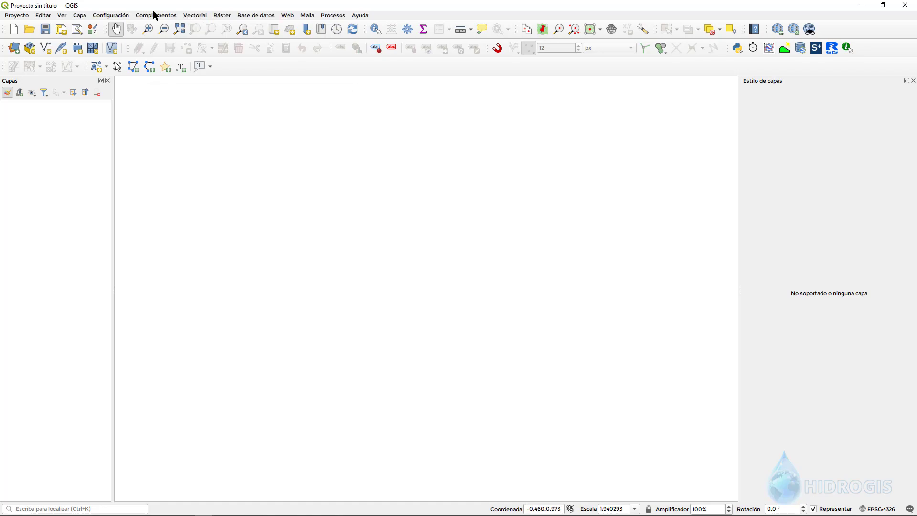
Step: Reopen the QSWAT+ plugin window in the empty project
click(156, 15)
mouse_move(227, 101)
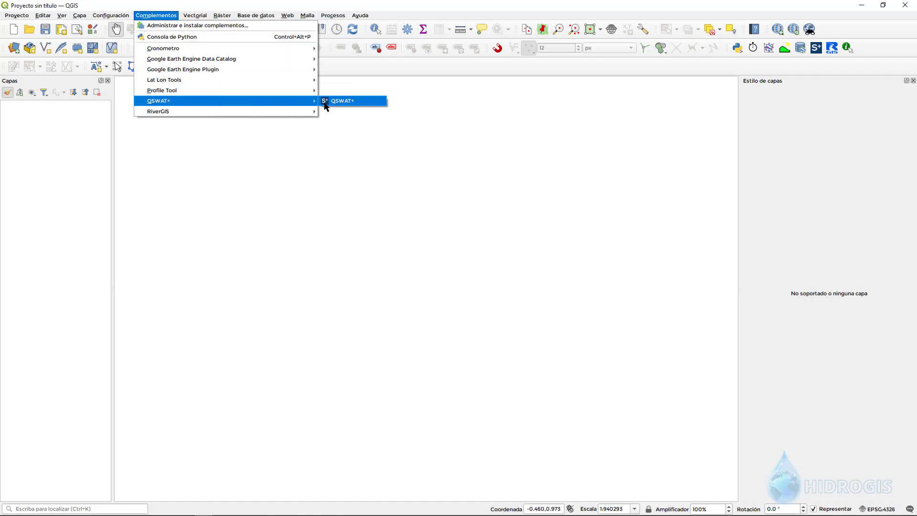
click(334, 103)
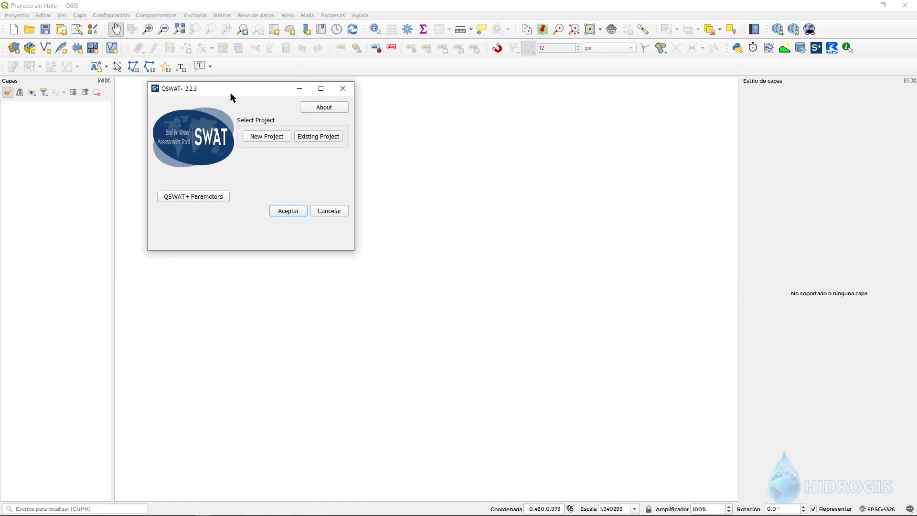